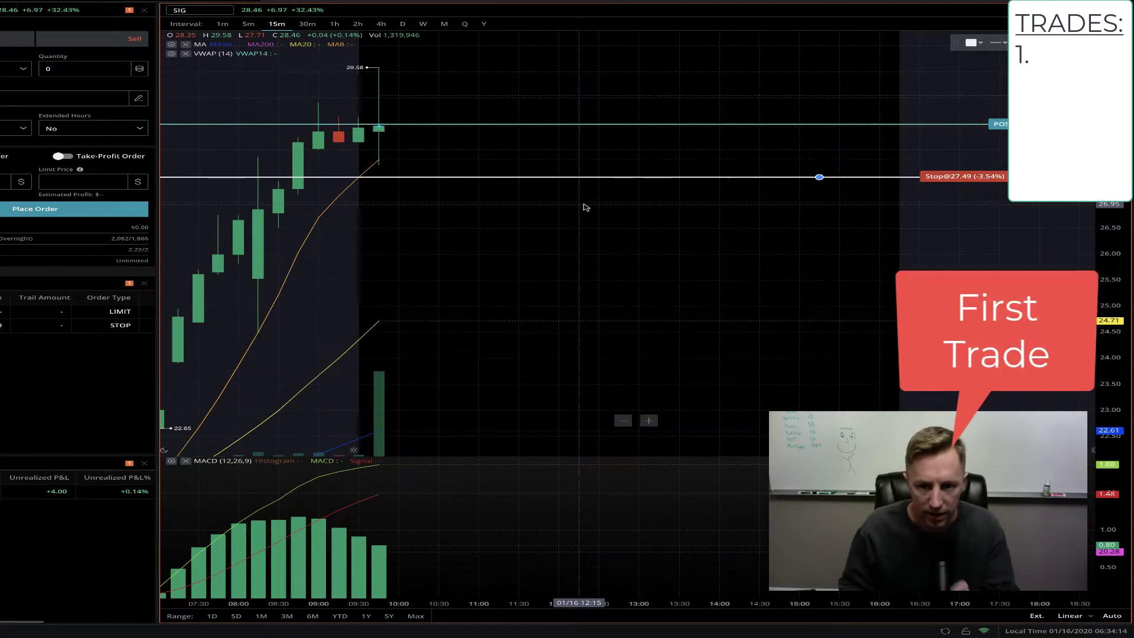
Step: Zoom the SIG chart's time axis and drag the stop up from 27.49 toward 28.03
scroll(584, 206, down, 2)
scroll(584, 205, down, 2)
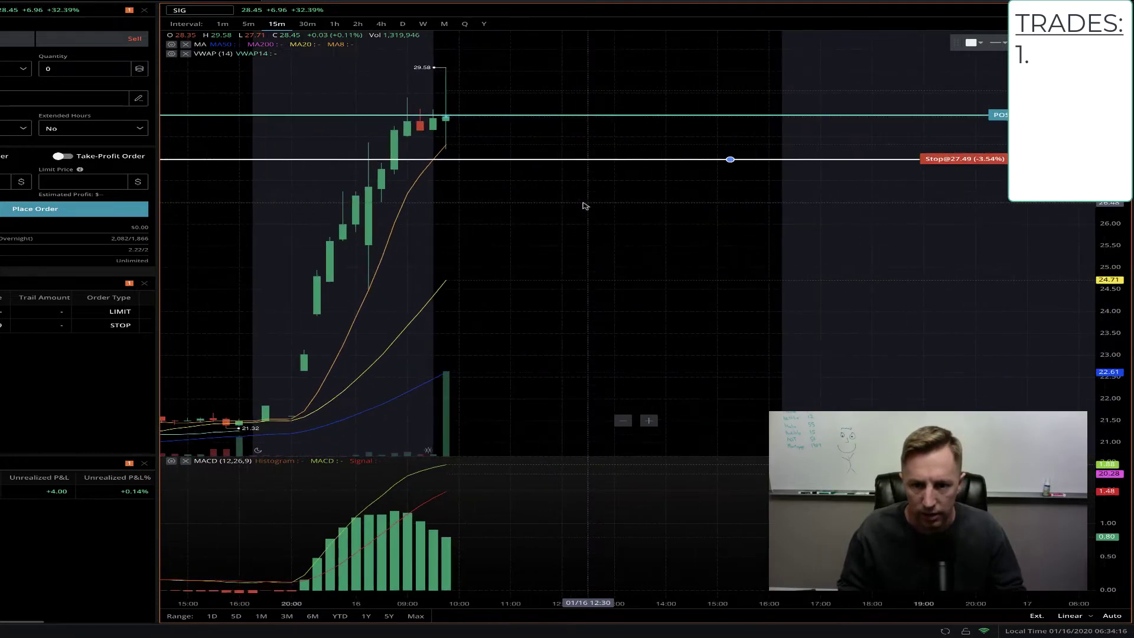
scroll(583, 205, down, 1)
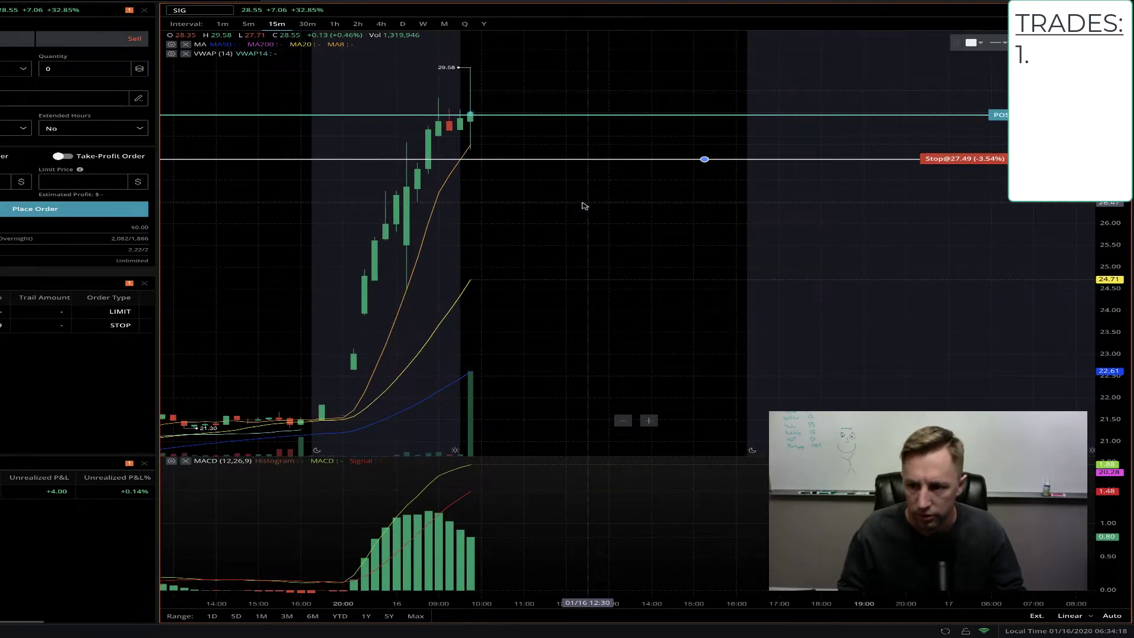
scroll(584, 205, up, 1)
scroll(583, 206, up, 1)
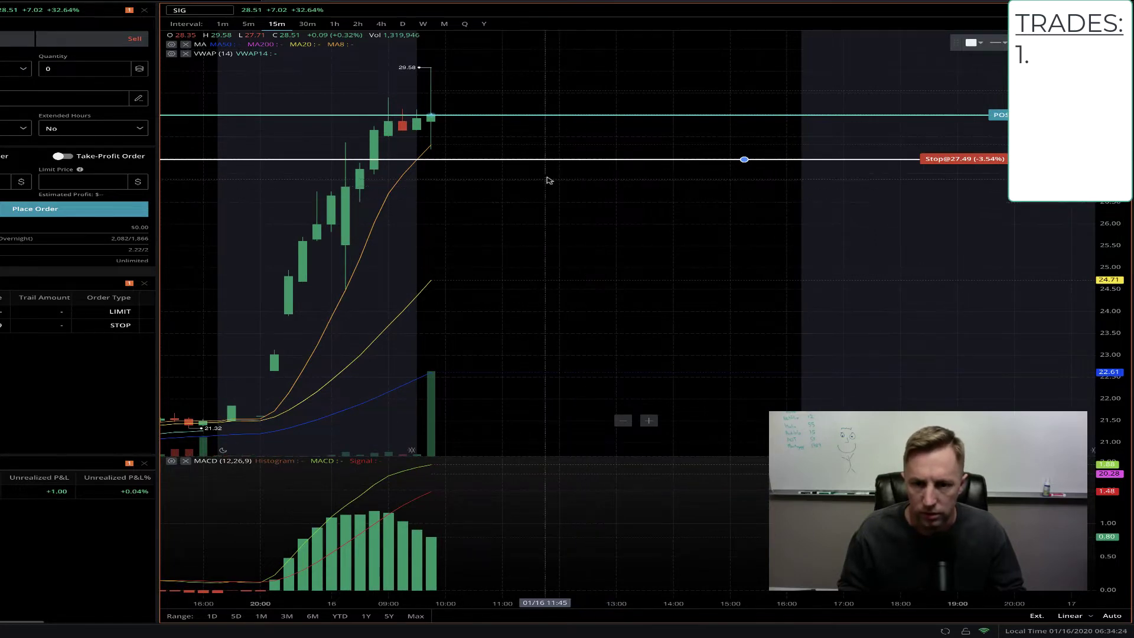
scroll(531, 141, down, 1)
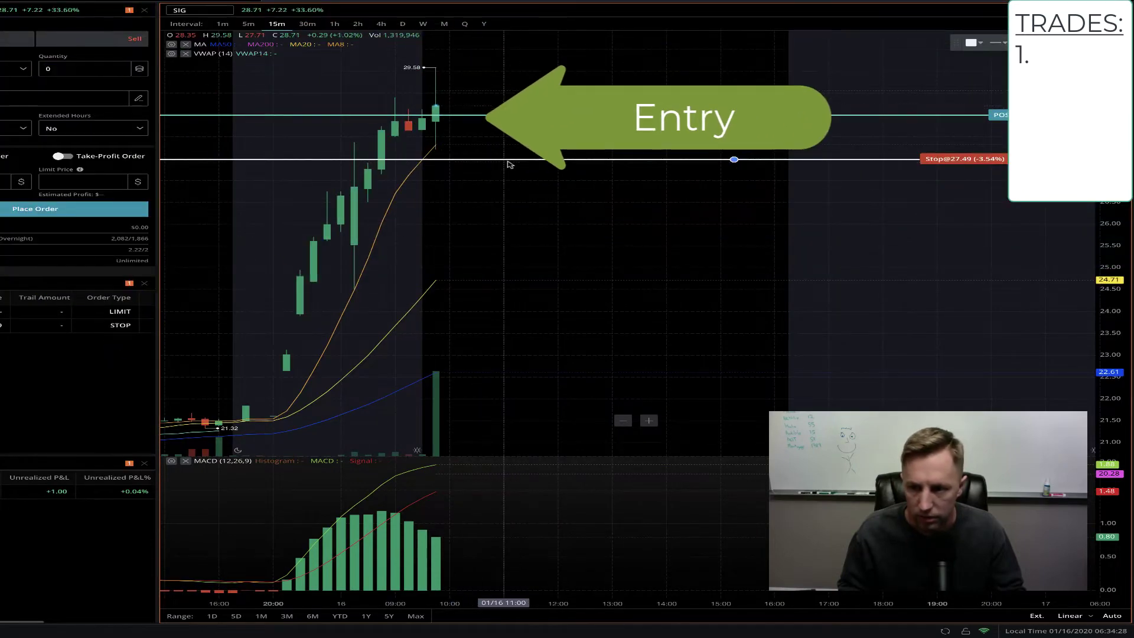
scroll(509, 164, down, 1)
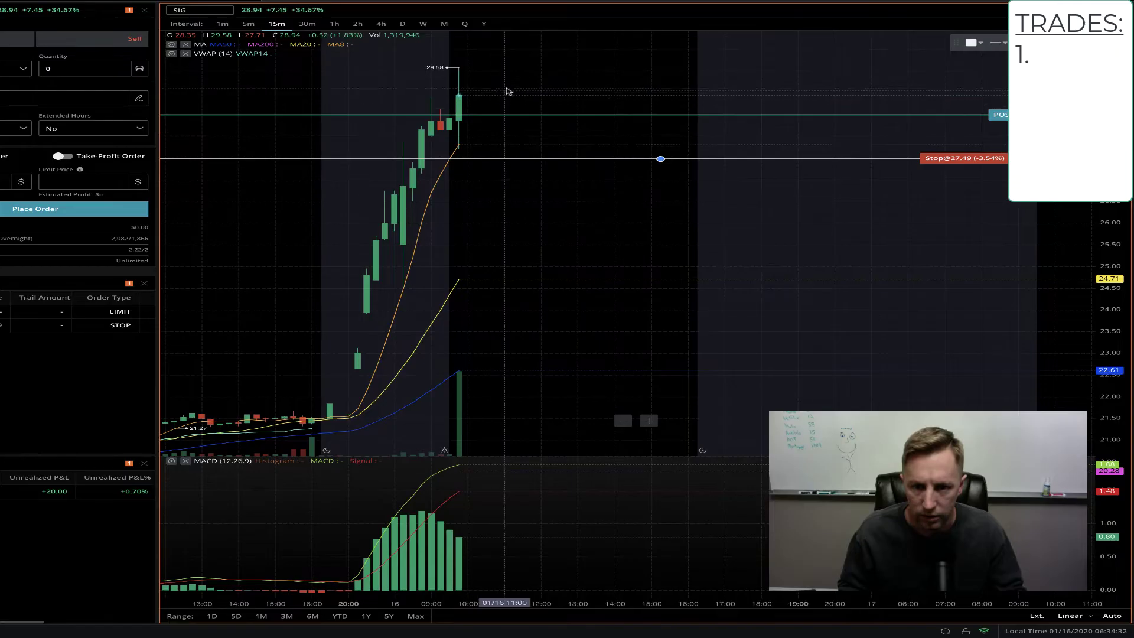
scroll(616, 158, up, 2)
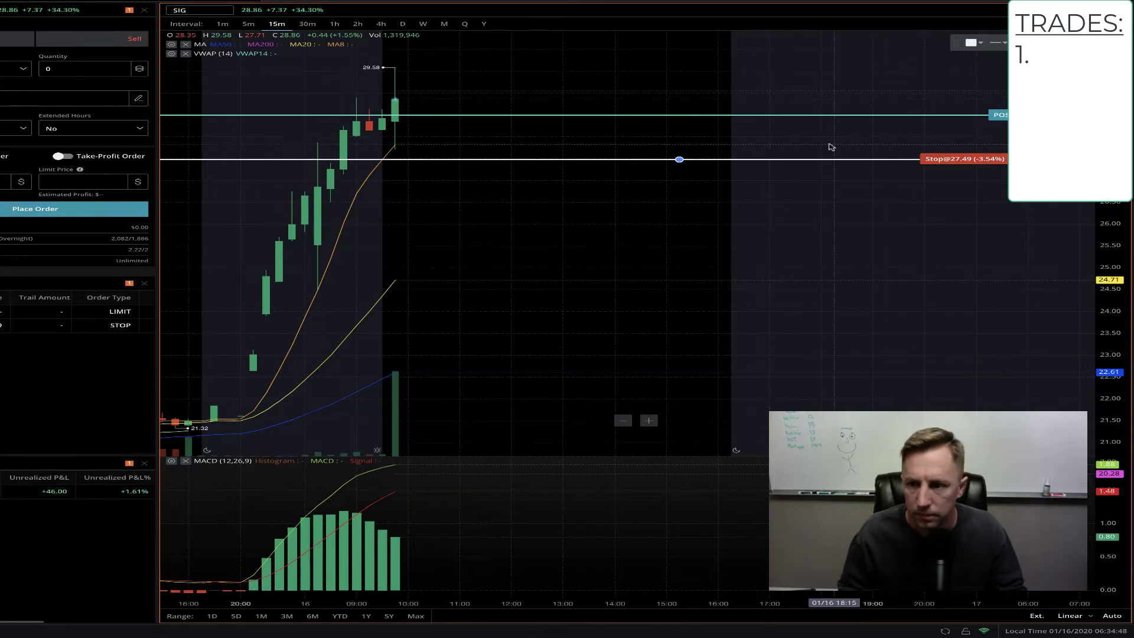
drag(935, 162, 921, 110)
Step: Confirm the SIG stop at 28.62, switch to 1-minute candles, and trail it to 28.89
click(563, 286)
key(1)
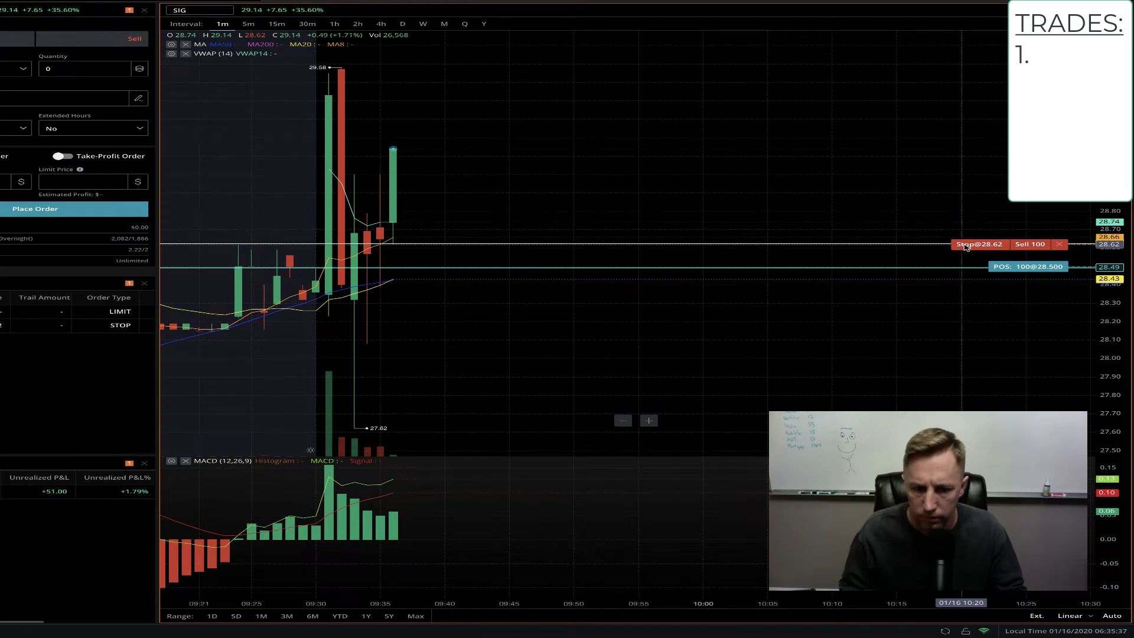
drag(966, 247, 966, 194)
click(573, 286)
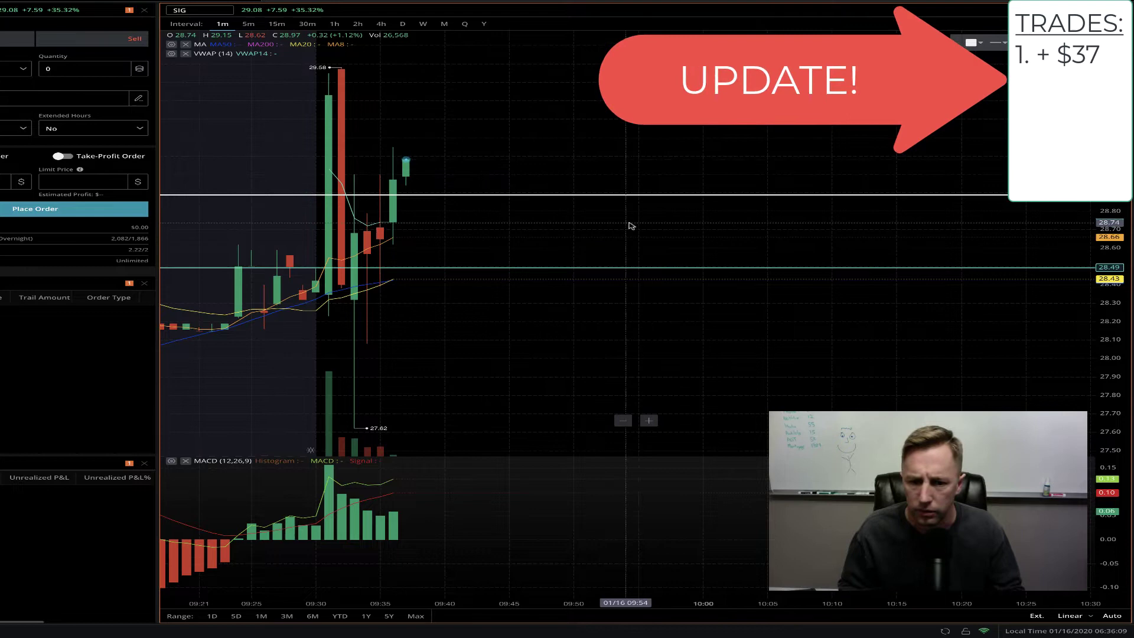
Step: Switch the chart to 5-minute candles once the stop sells SIG for +$37
scroll(629, 227, down, 2)
scroll(631, 226, up, 2)
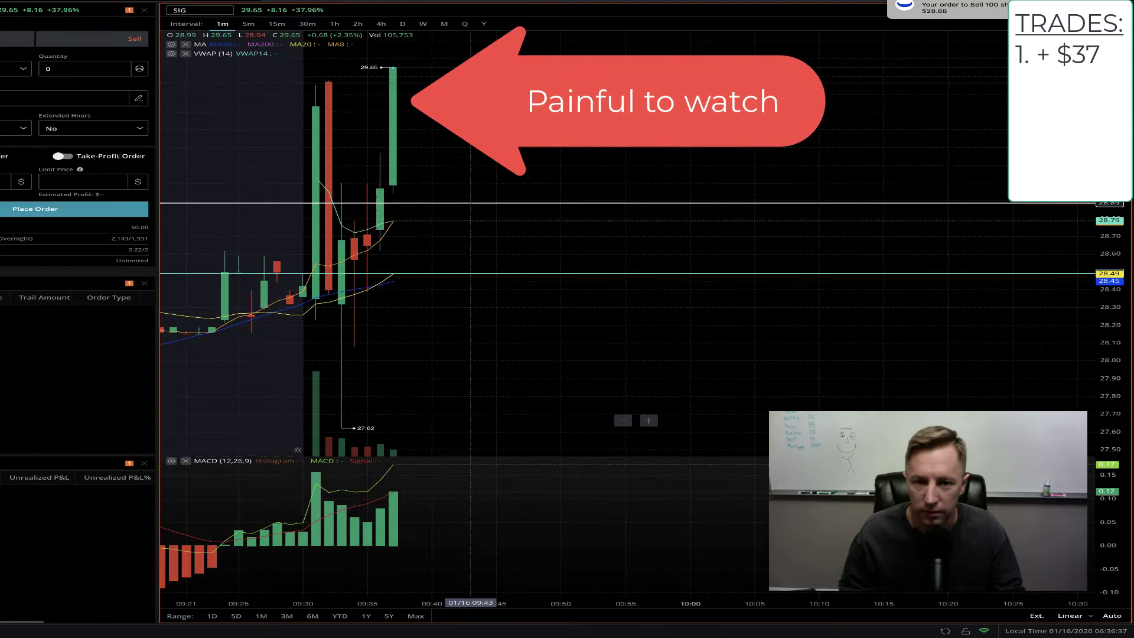
scroll(281, 31, down, 3)
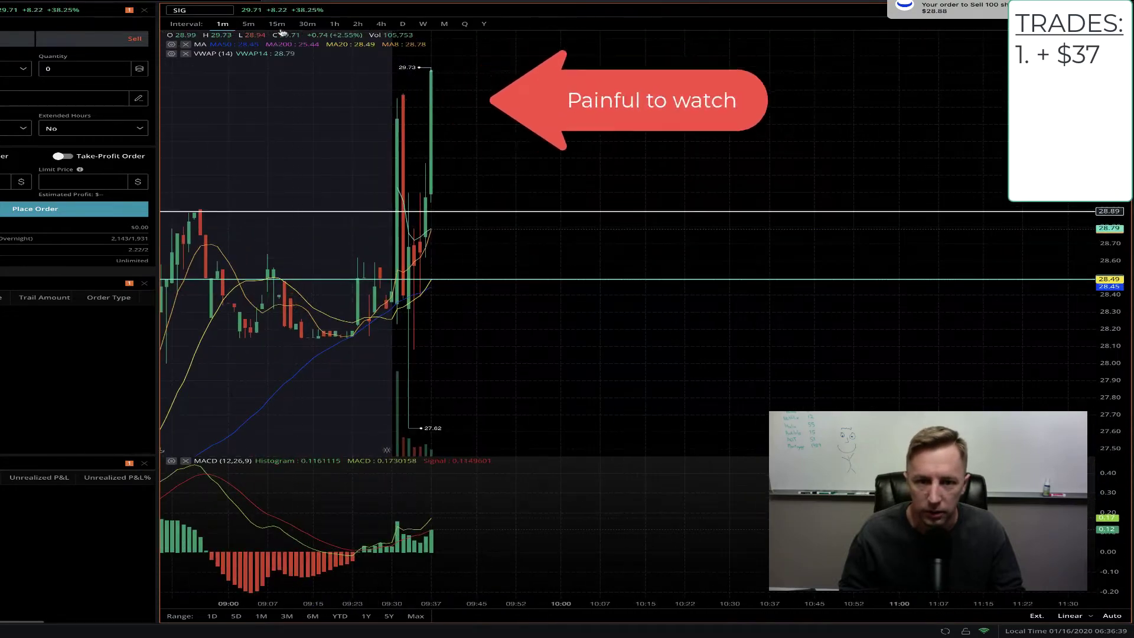
click(248, 25)
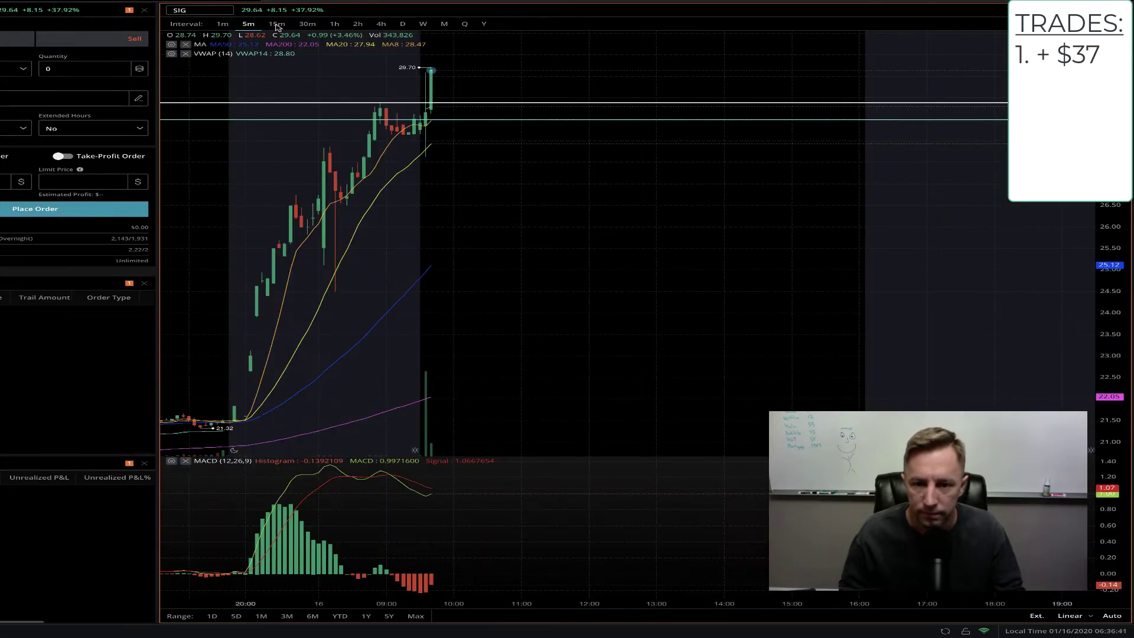
scroll(590, 114, up, 3)
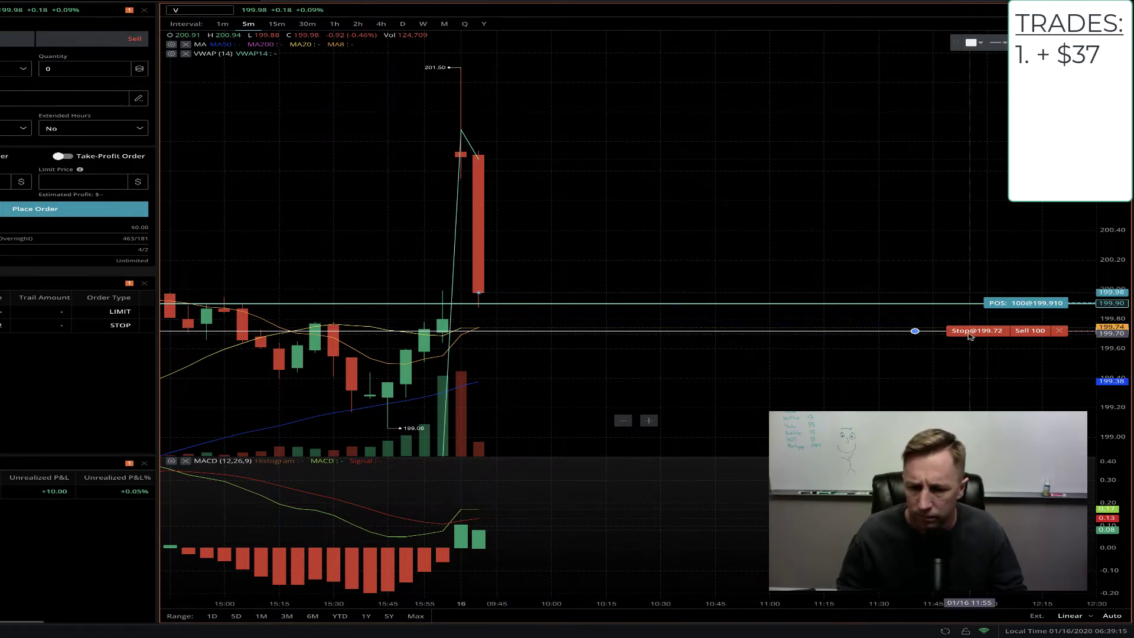
Step: Raise the V stop from 199.72 to 199.81 and confirm the modified order
drag(968, 333, 965, 322)
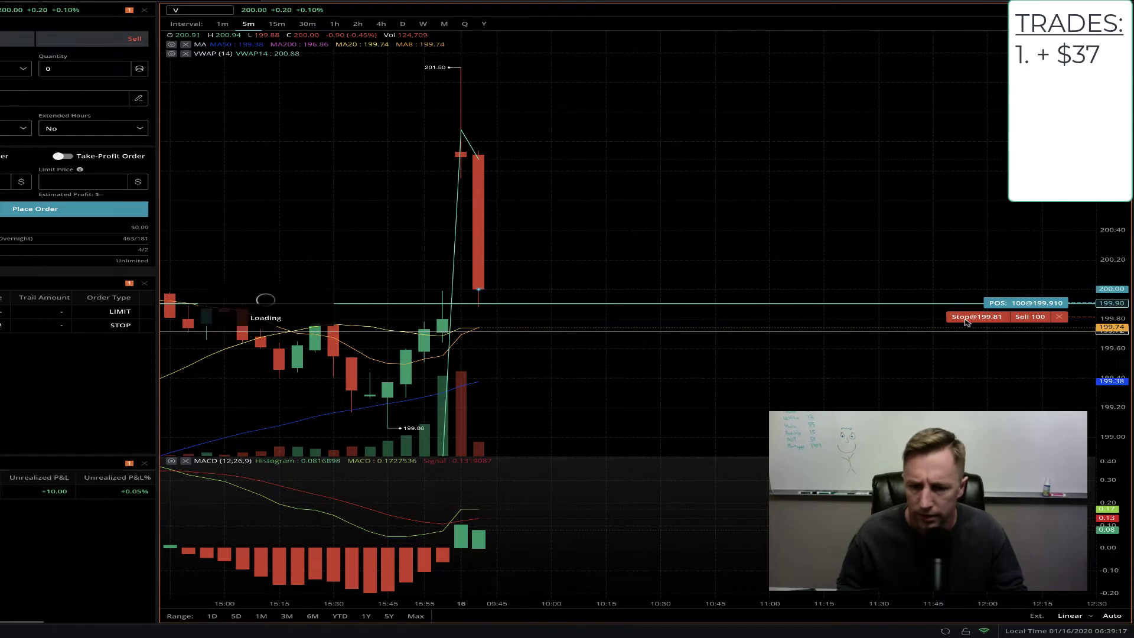
click(581, 289)
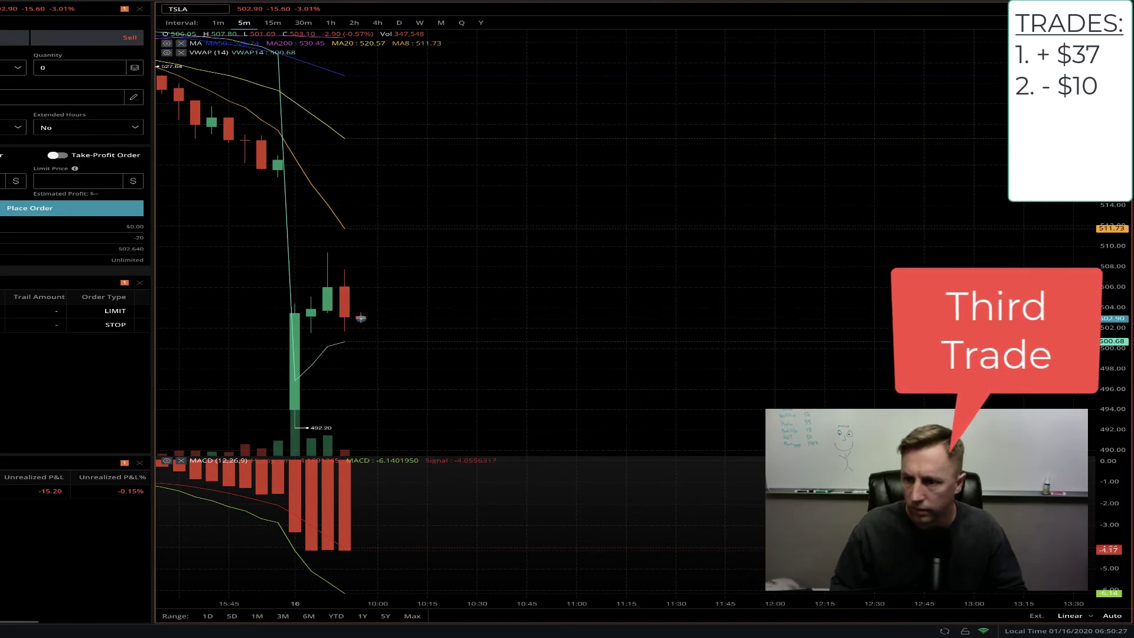
Step: Set the chart's drawn-line colour to teal from the chart options
right_click(912, 177)
click(940, 318)
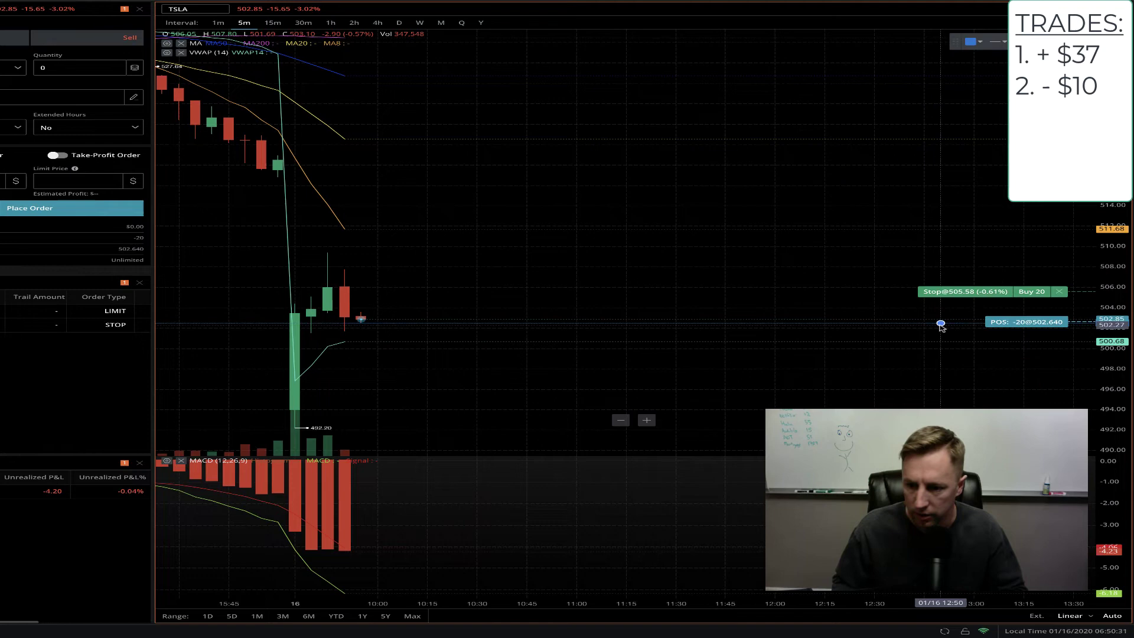
click(978, 43)
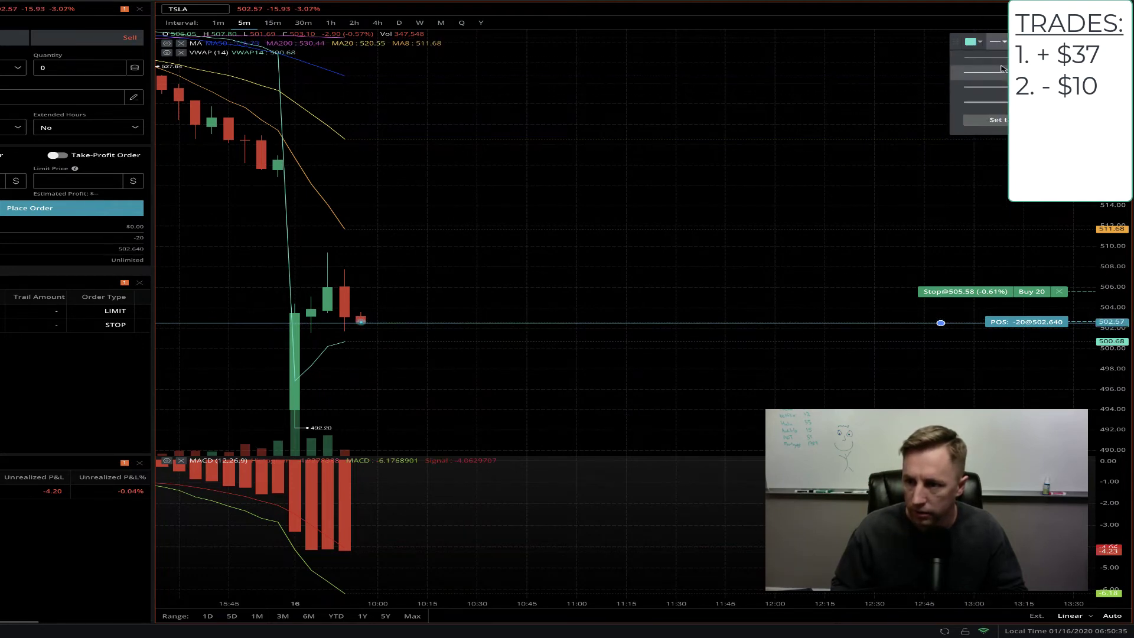
click(1002, 71)
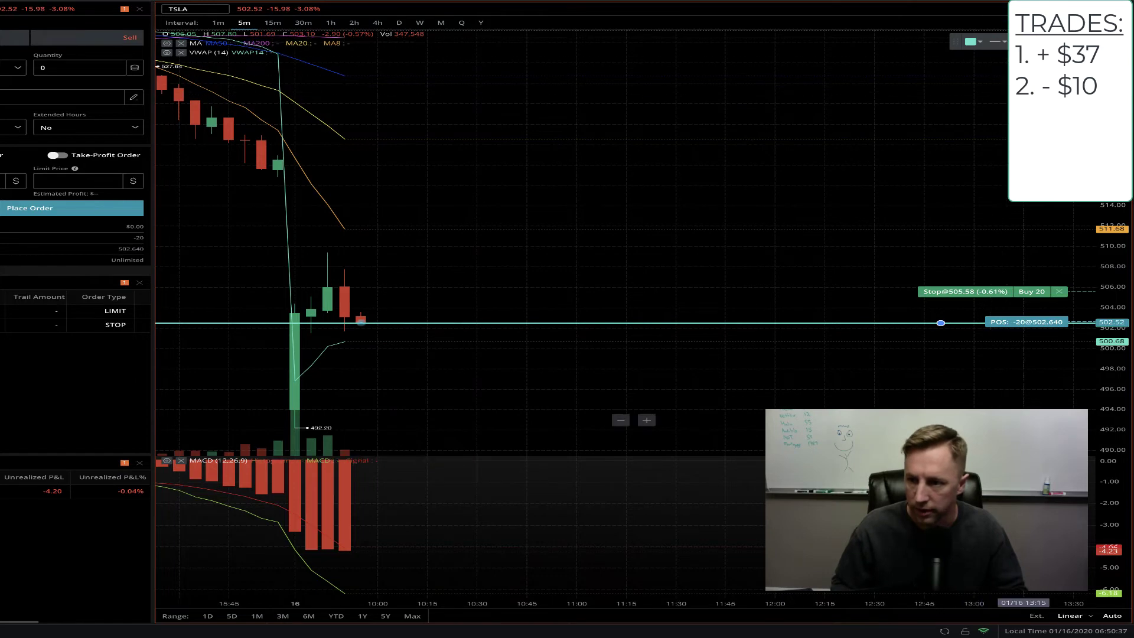
Step: Draw a thick white horizontal line at the TSLA stop-loss level near 505.55
click(1004, 41)
click(950, 201)
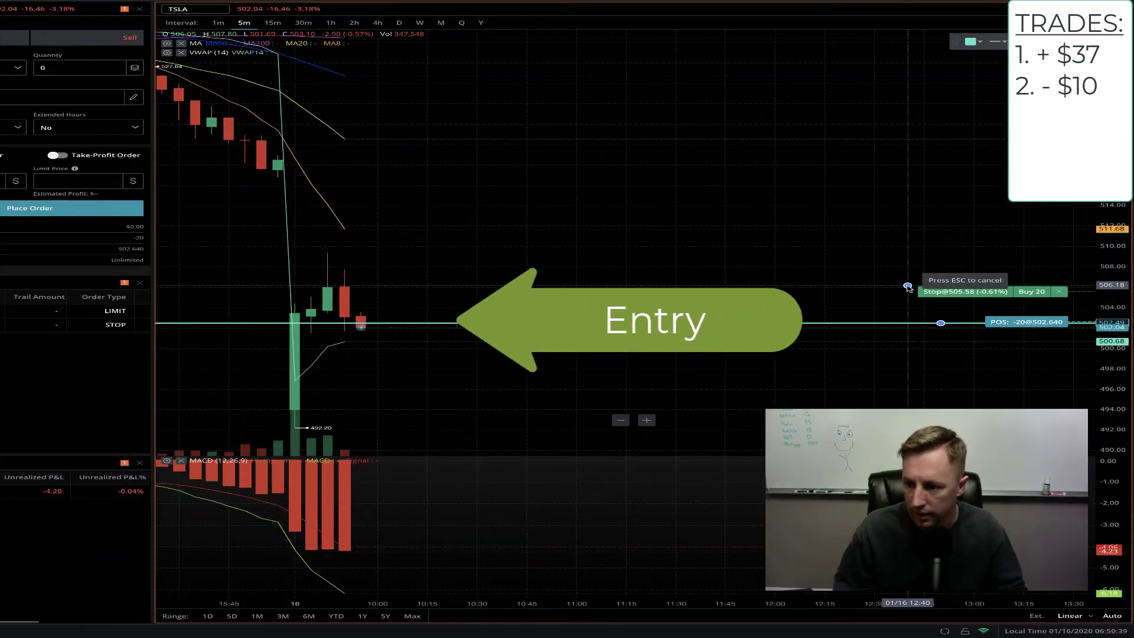
click(940, 292)
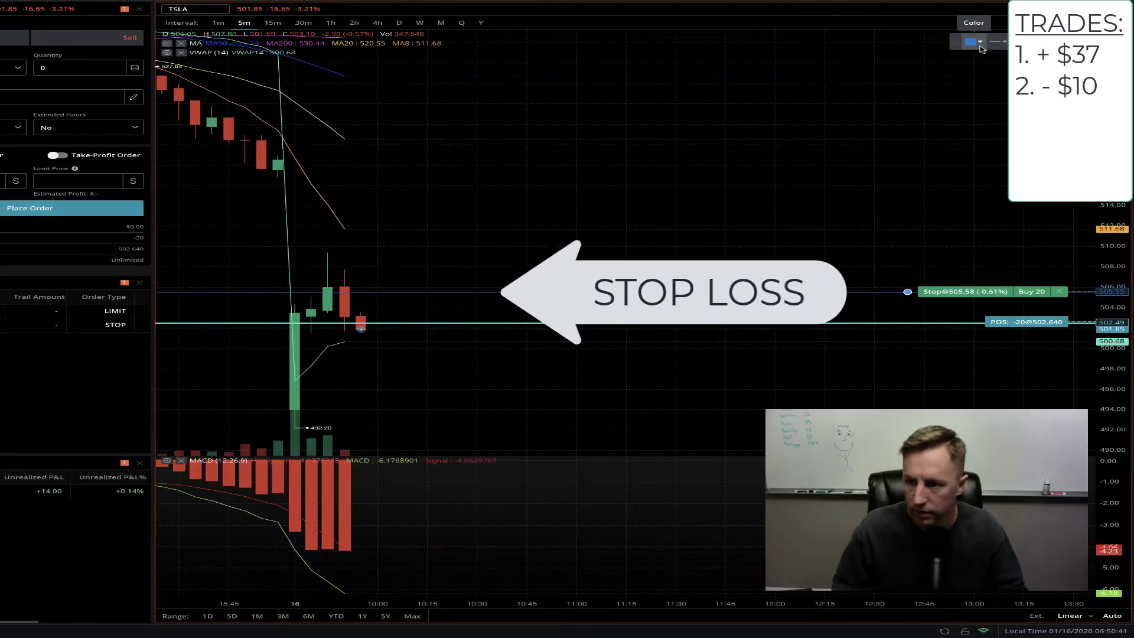
click(973, 41)
click(962, 114)
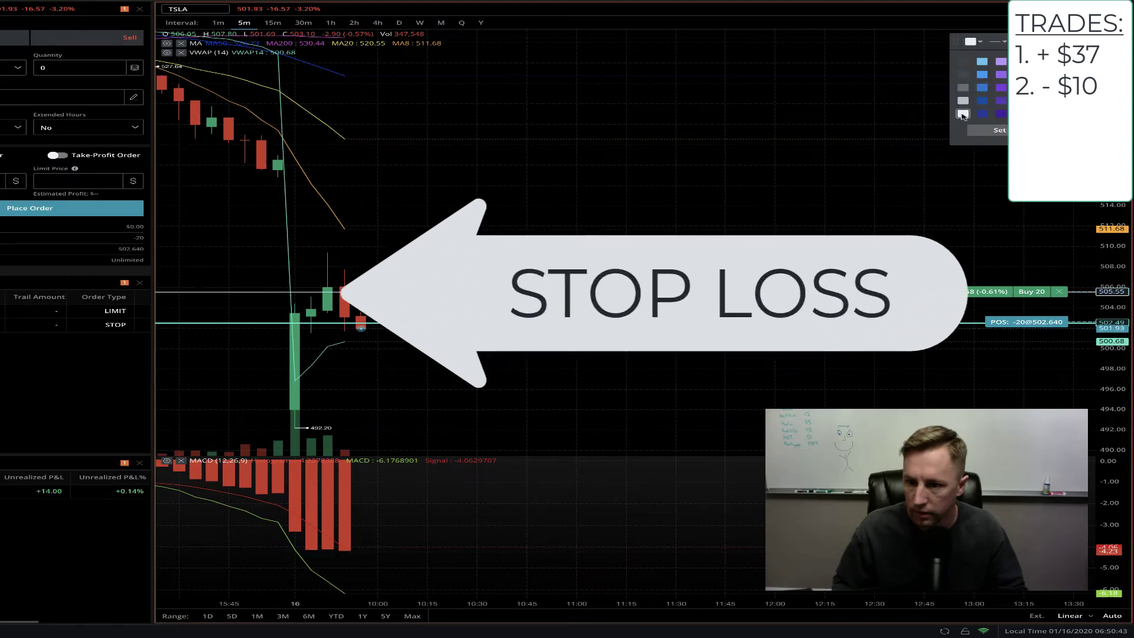
click(998, 41)
click(1006, 73)
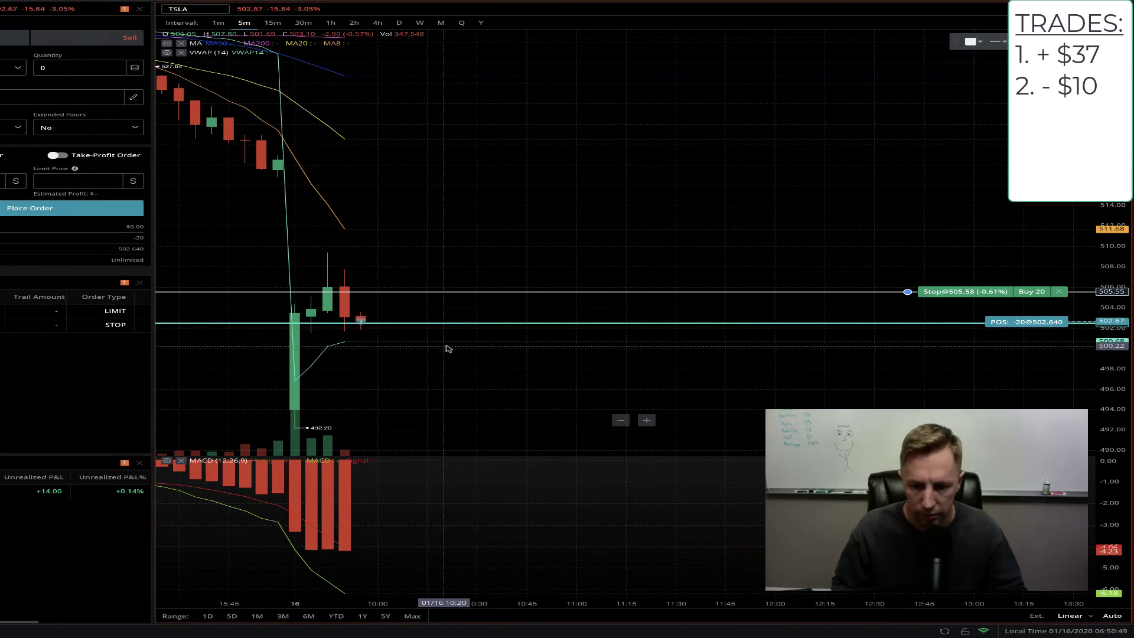
Step: Trail the TSLA stop order down to 504.34 and then to 501.90
scroll(448, 348, down, 3)
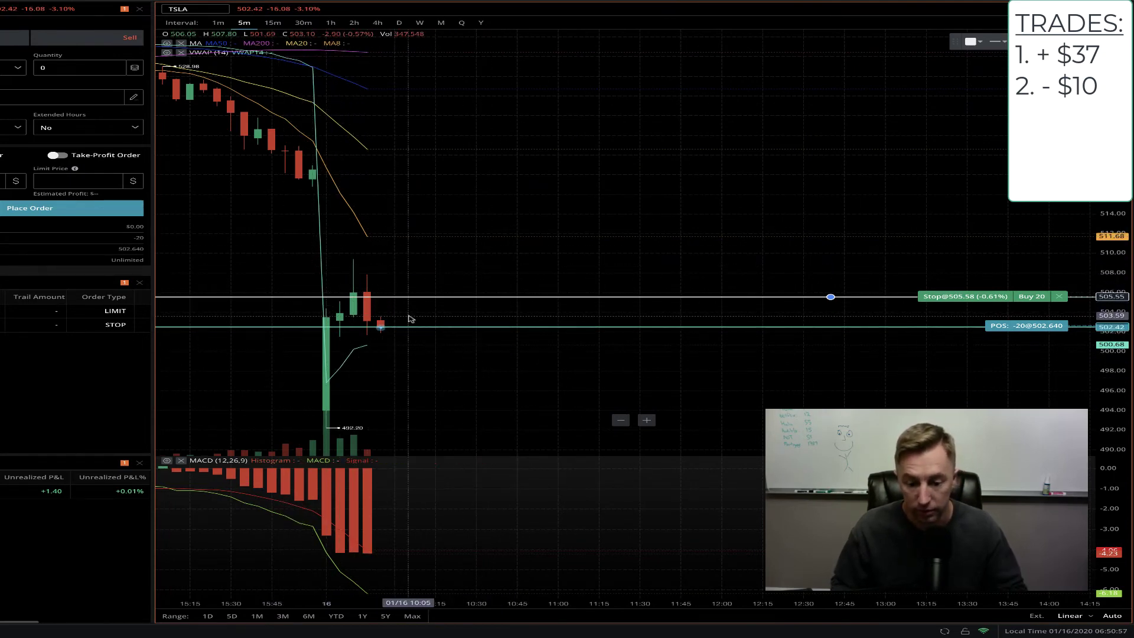
scroll(438, 405, down, 2)
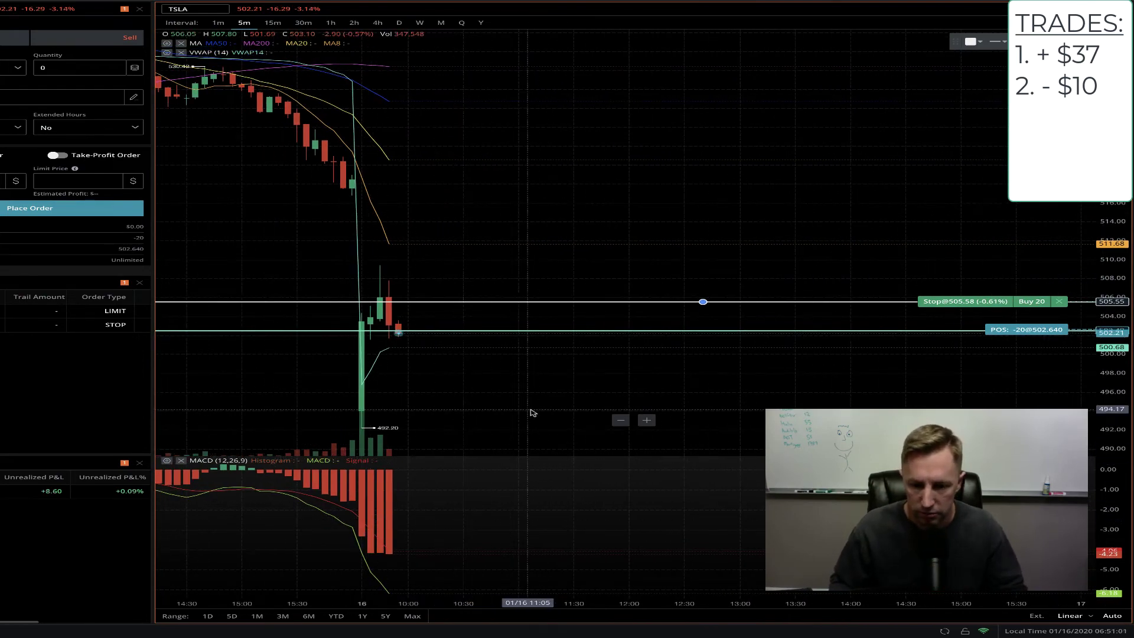
scroll(530, 412, up, 3)
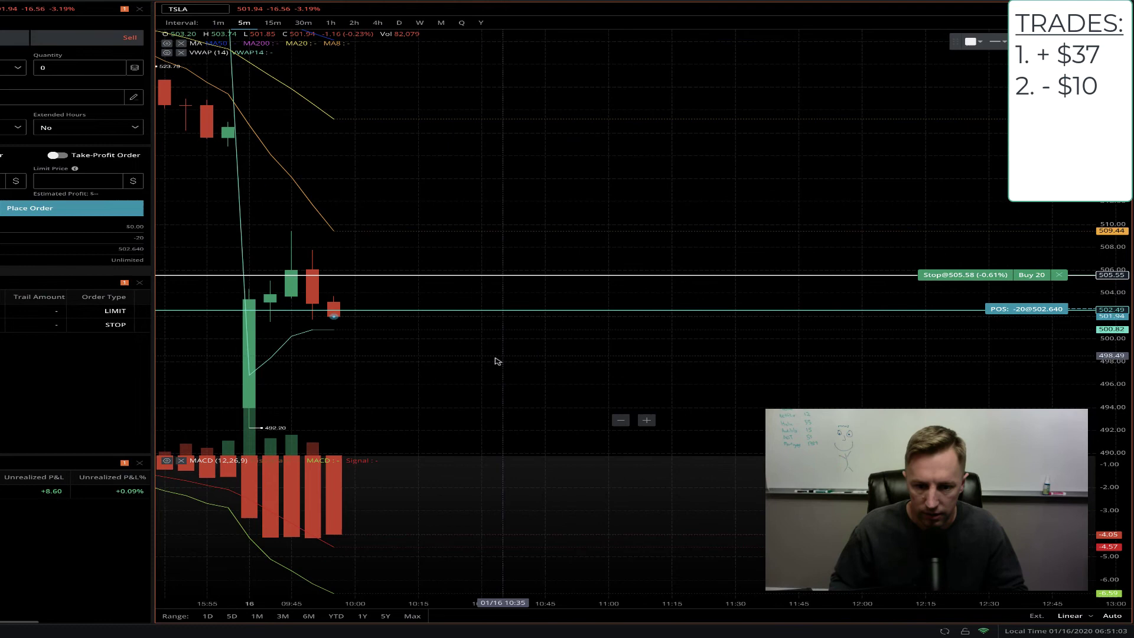
drag(520, 275, 896, 292)
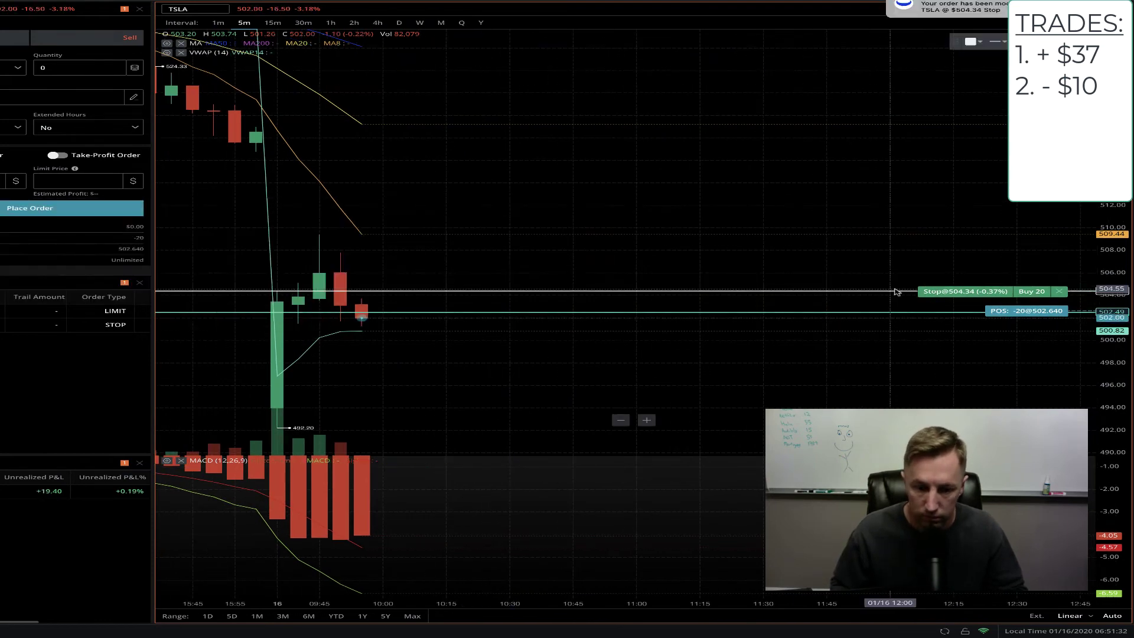
click(108, 212)
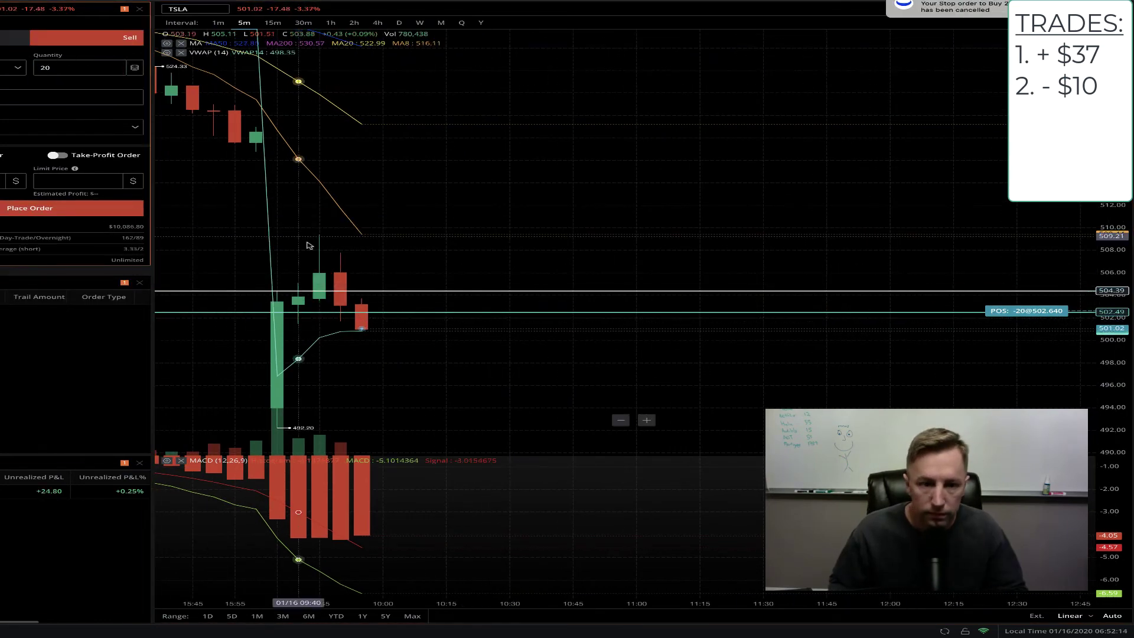
drag(932, 290, 977, 319)
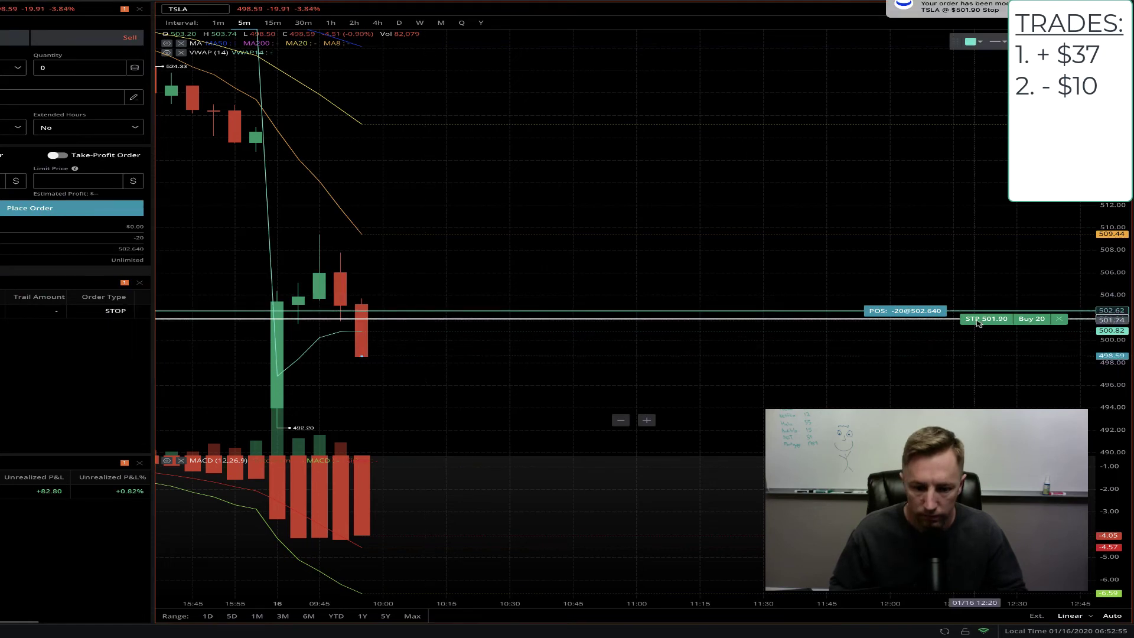
Step: Short 5 more TSLA shares at market, cut the stop to 15 shares, and move it to 499.68
click(380, 329)
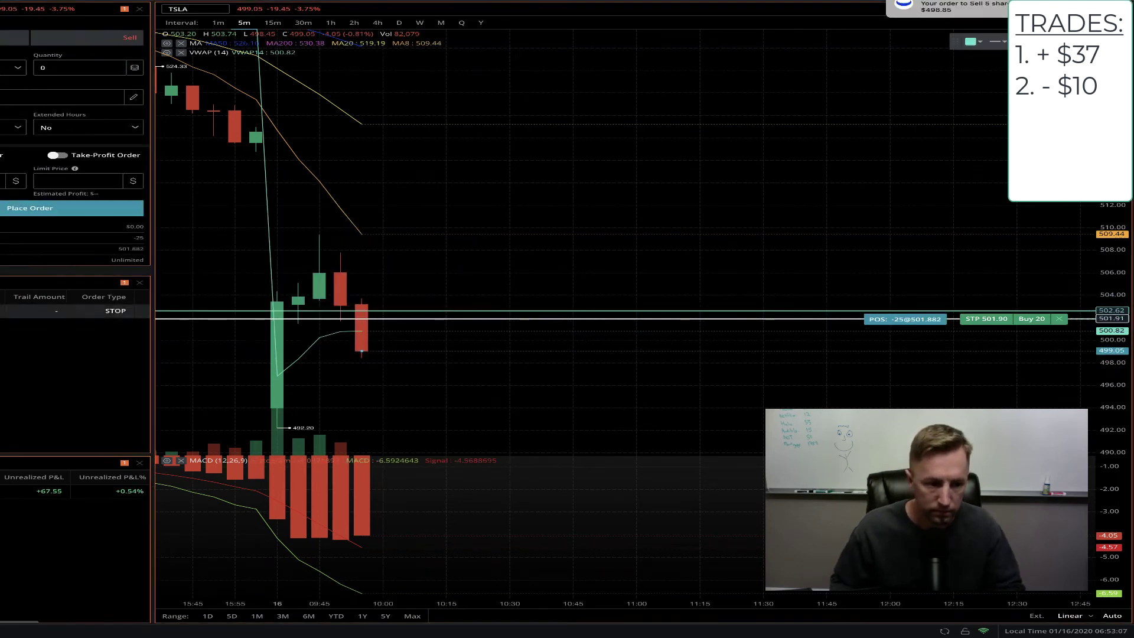
key(Return)
drag(985, 319, 971, 361)
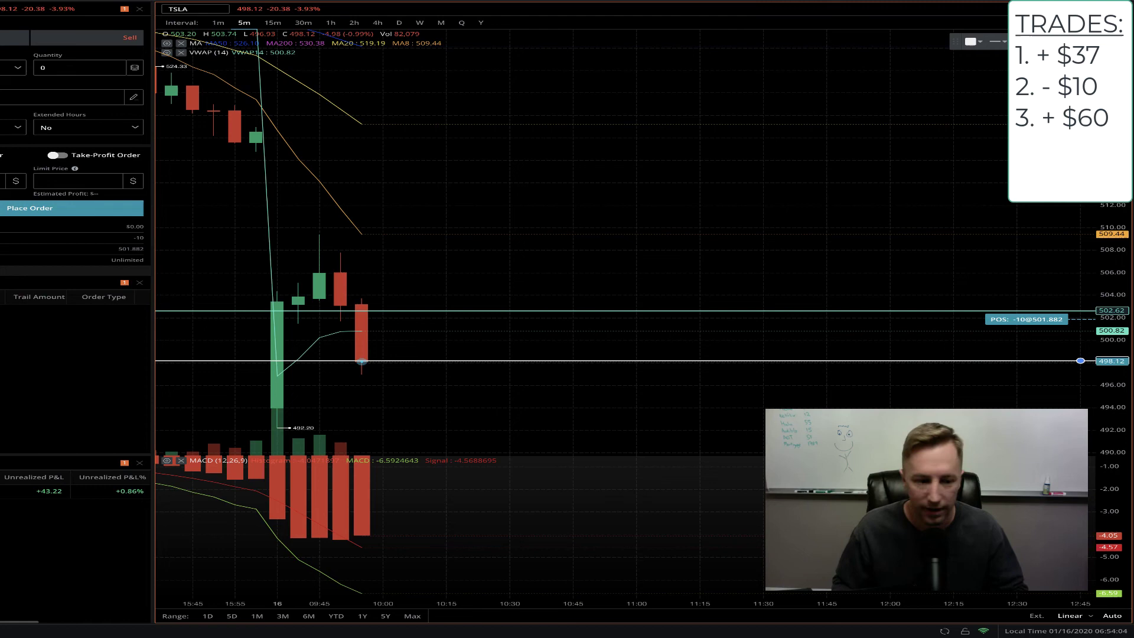
Step: Place and confirm a 10-share TSLA market buy to cover the short
click(15, 37)
click(86, 70)
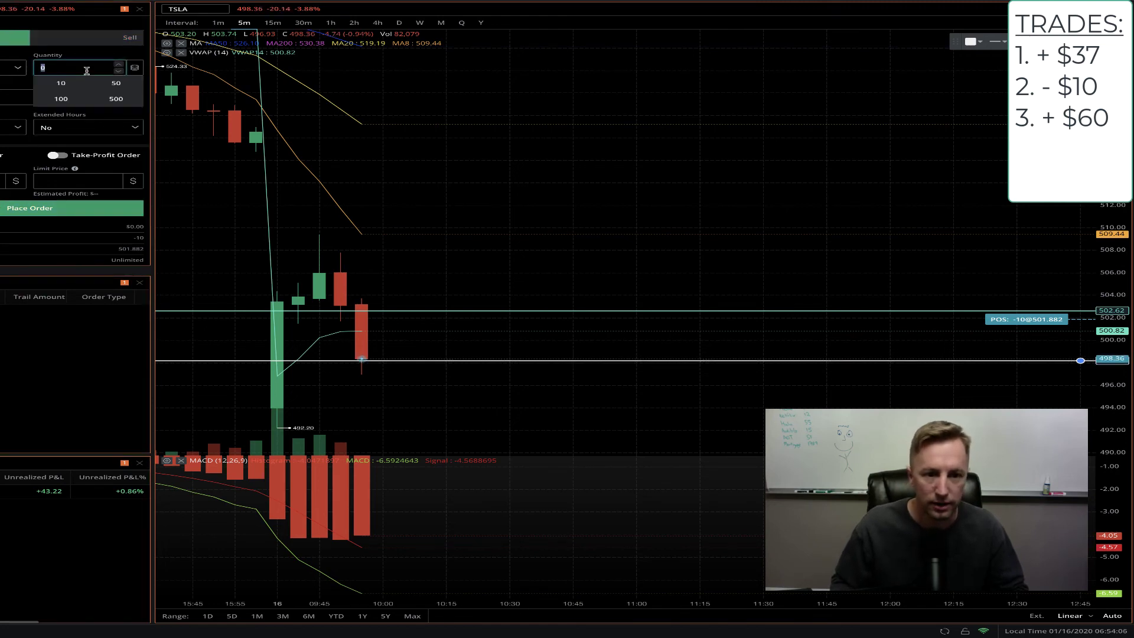
text(10)
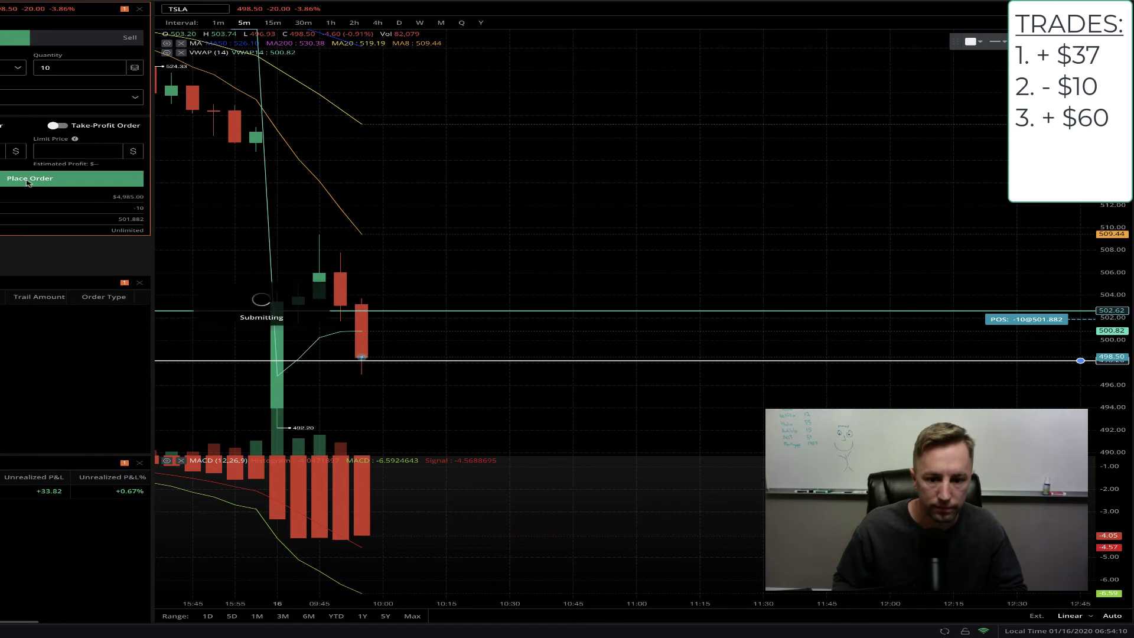
click(26, 180)
click(392, 330)
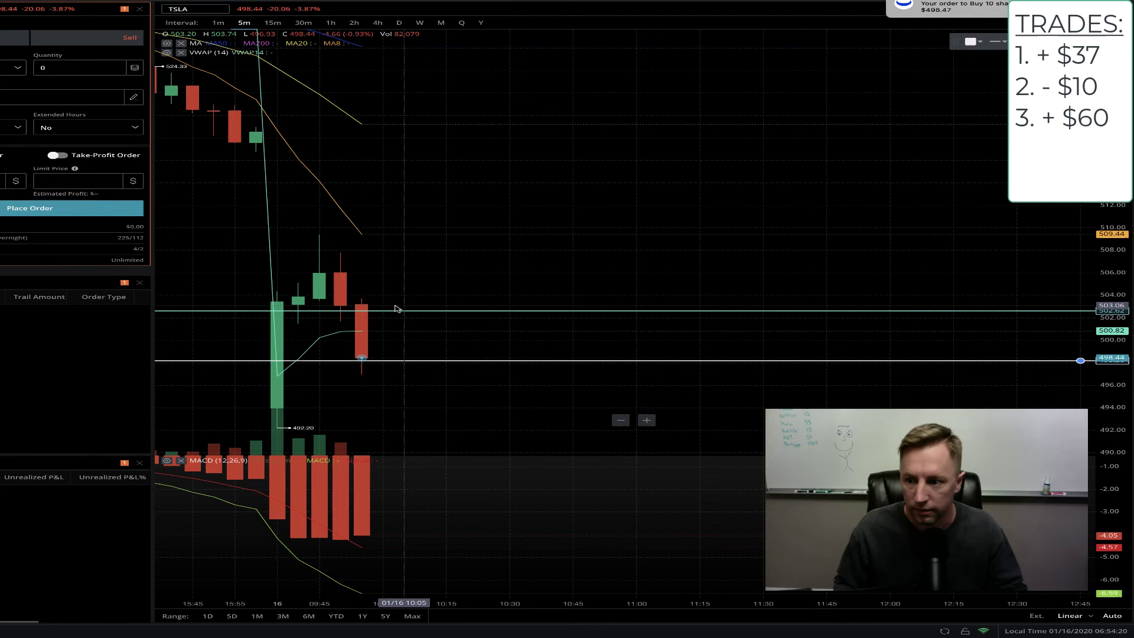
Step: Delete the horizontal lines at 498.19 and 502.62 from the TSLA chart
scroll(567, 373, down, 3)
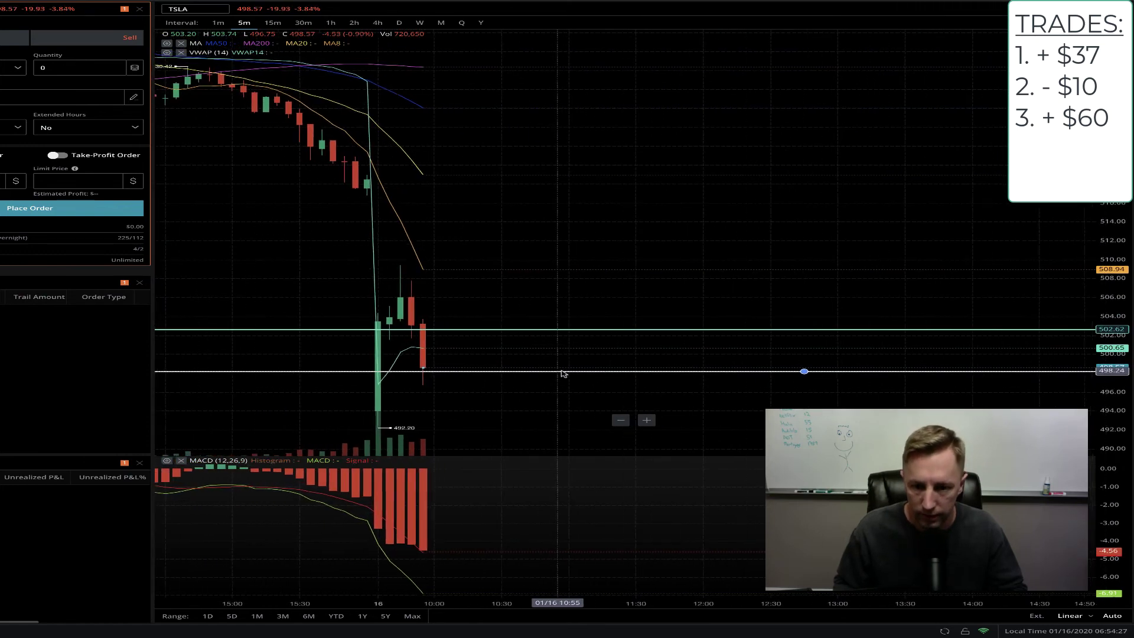
scroll(562, 373, up, 2)
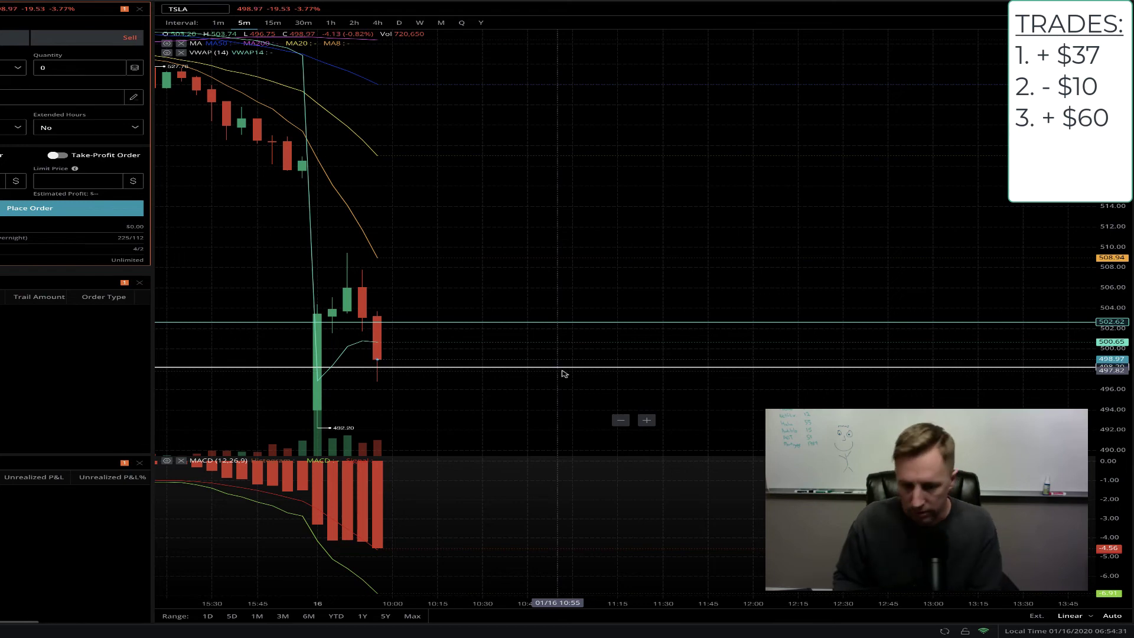
click(555, 367)
key(Delete)
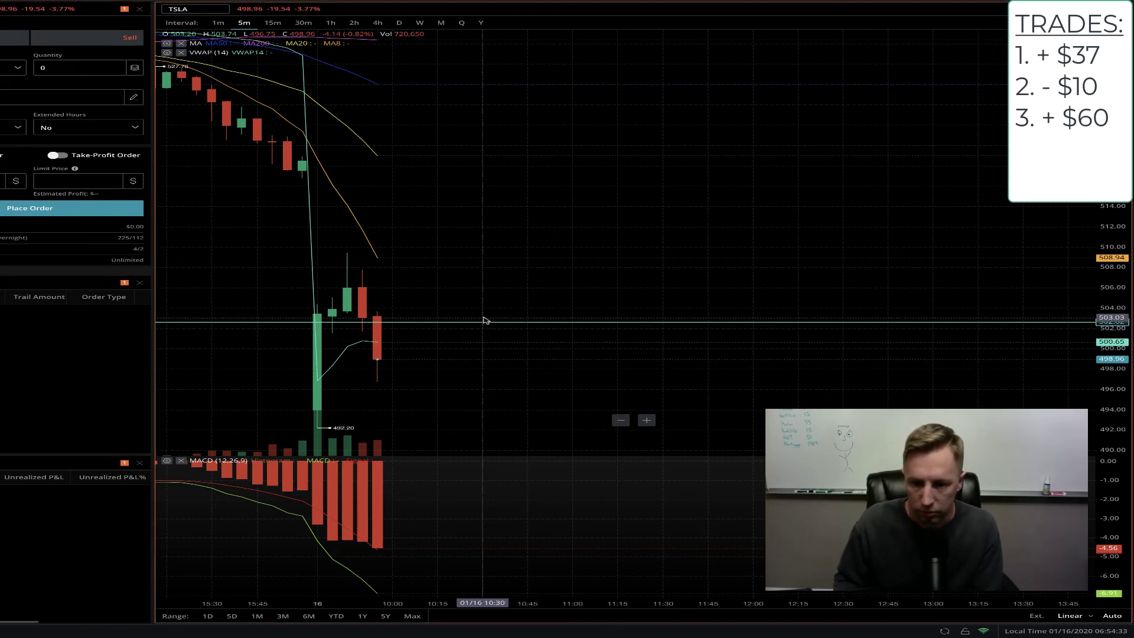
click(483, 322)
key(Delete)
key(Left)
key(Left)
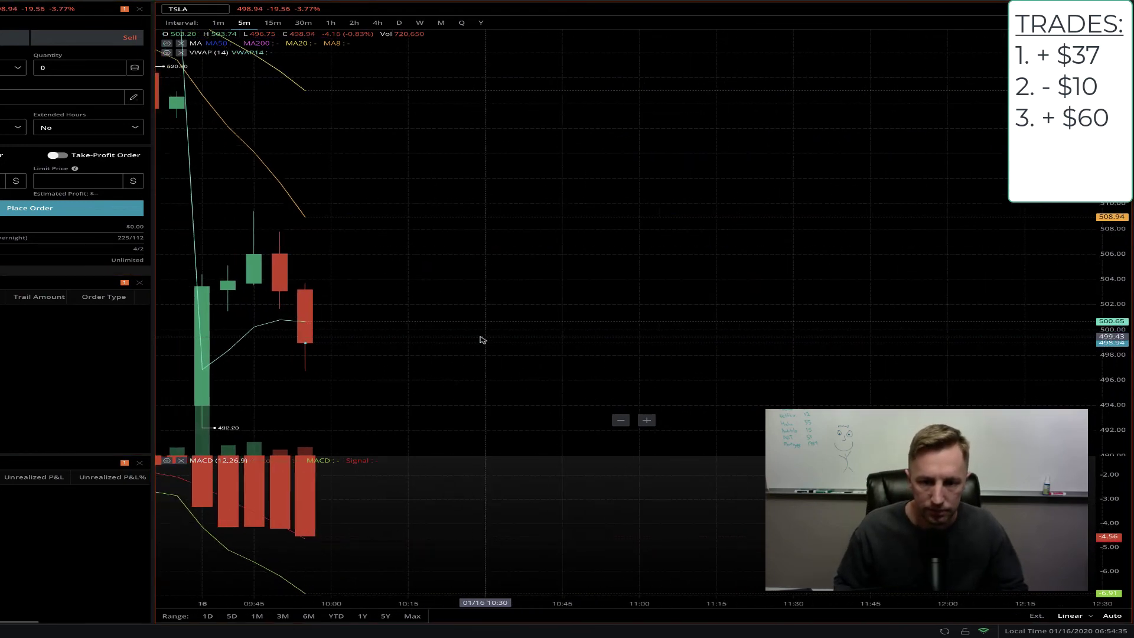
scroll(482, 339, down, 1)
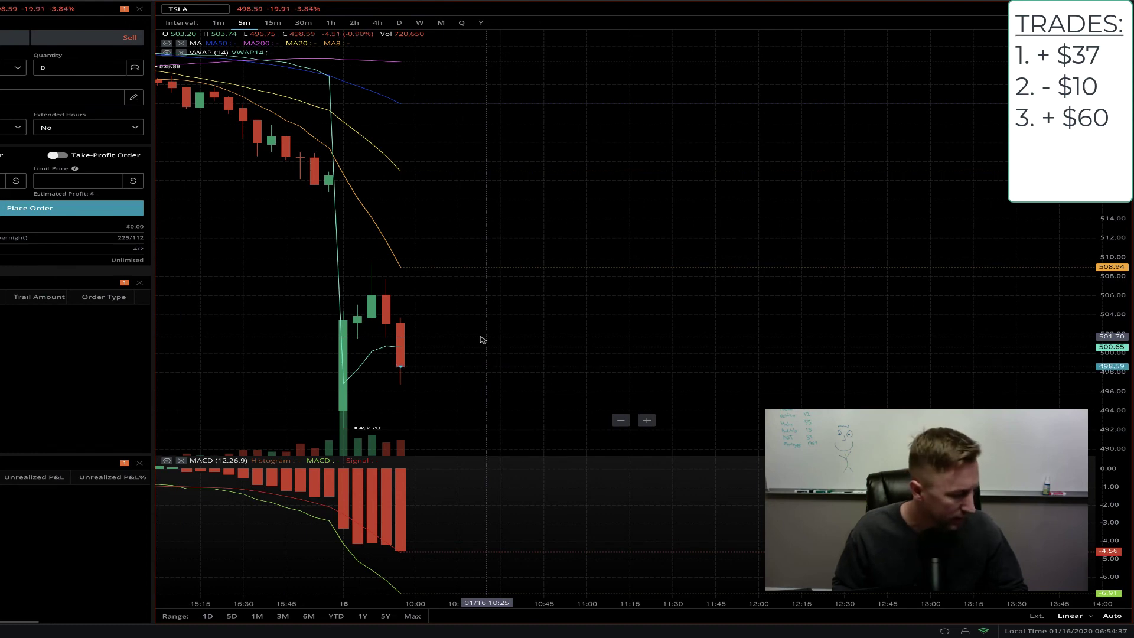